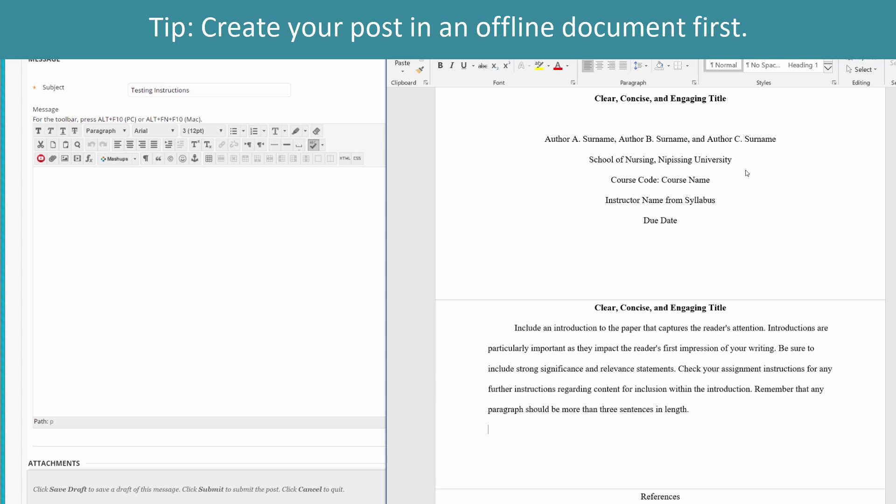
# Select and copy the whole Word essay, from the title page through the references.
pyautogui.click(741, 161)
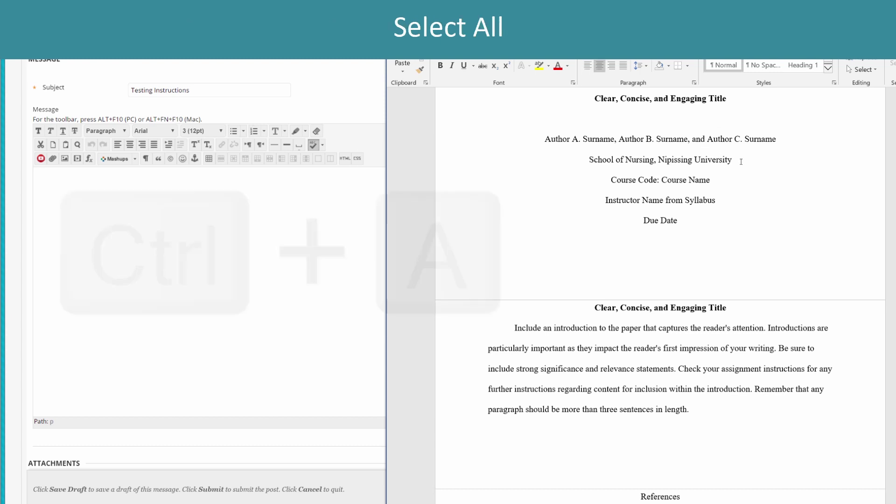
pyautogui.hotkey('ctrl', 'a')
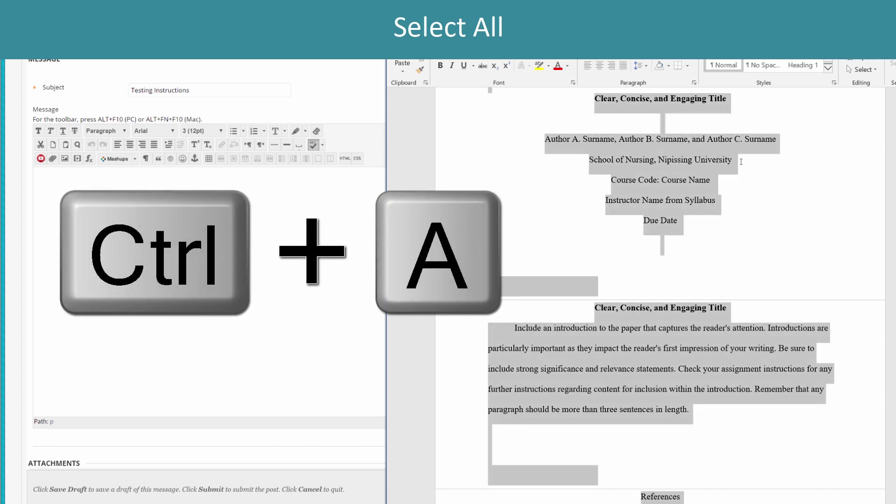
pyautogui.hotkey('ctrl', 'c')
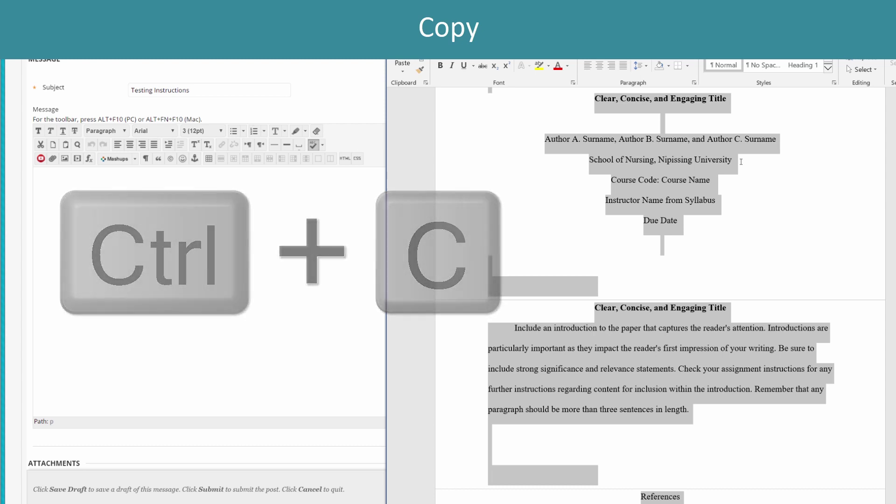
# Paste the copied essay into the empty Blackboard message body.
pyautogui.click(204, 221)
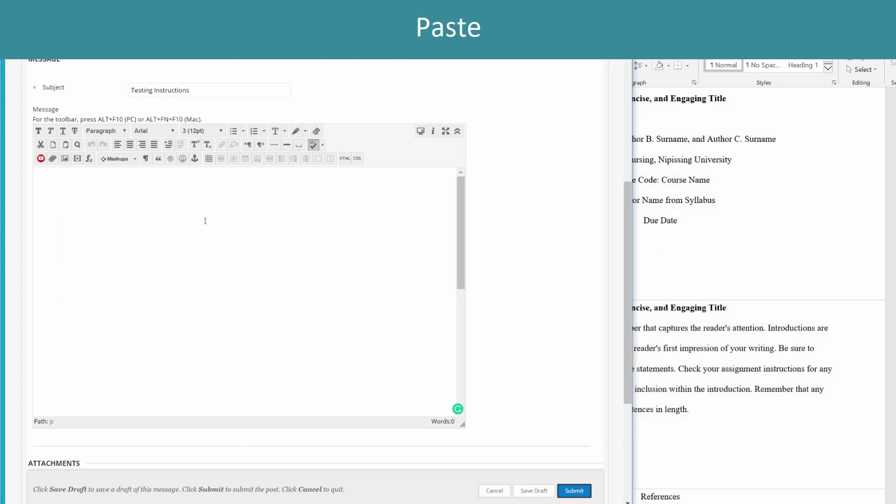
pyautogui.rightClick(146, 199)
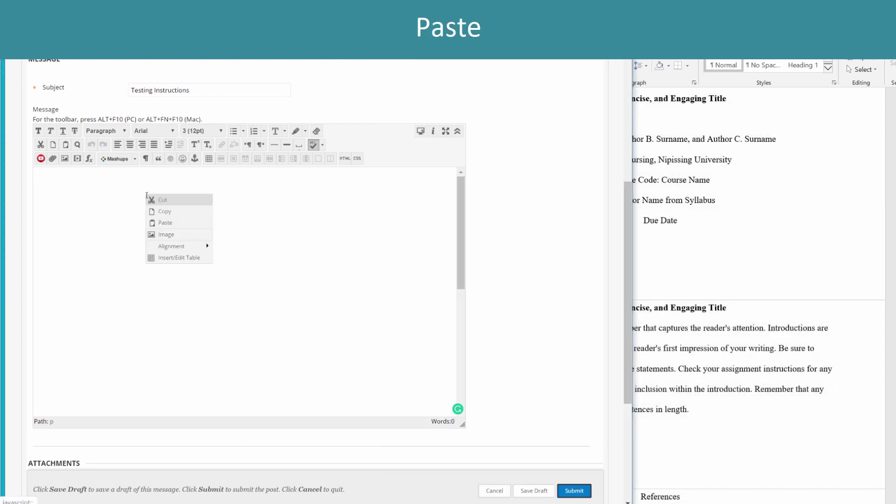
pyautogui.click(90, 189)
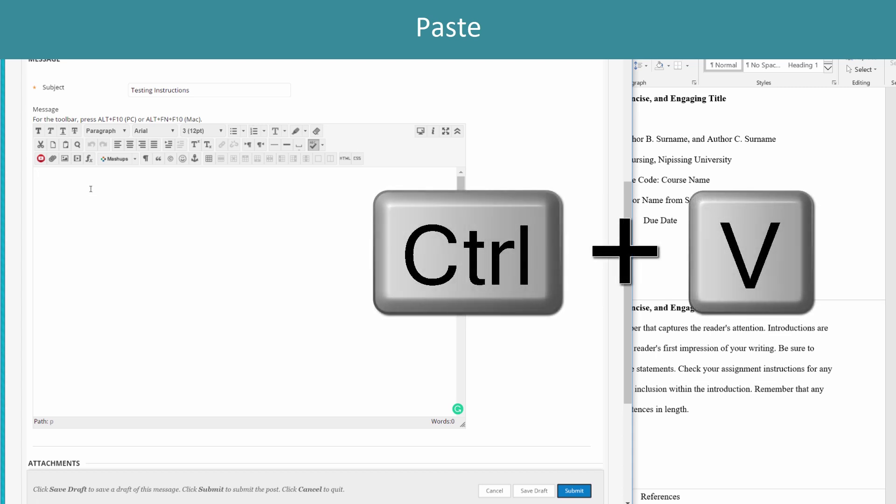
pyautogui.hotkey('ctrl', 'v')
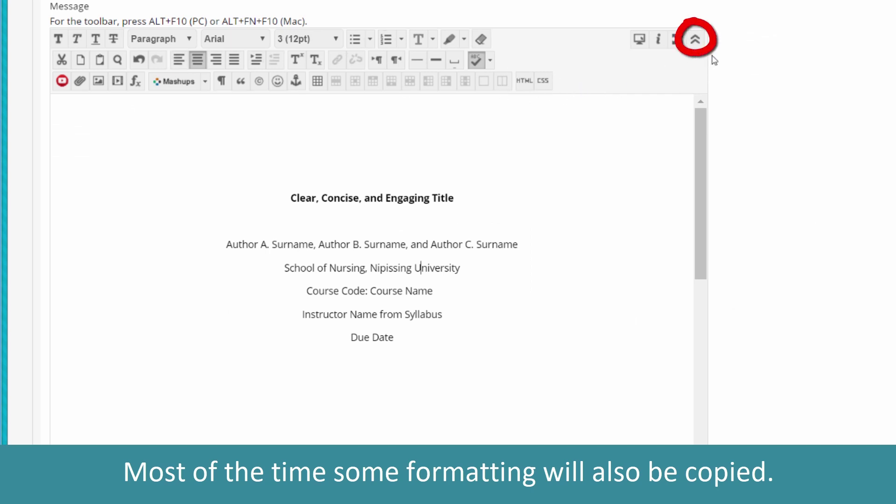
pyautogui.click(700, 42)
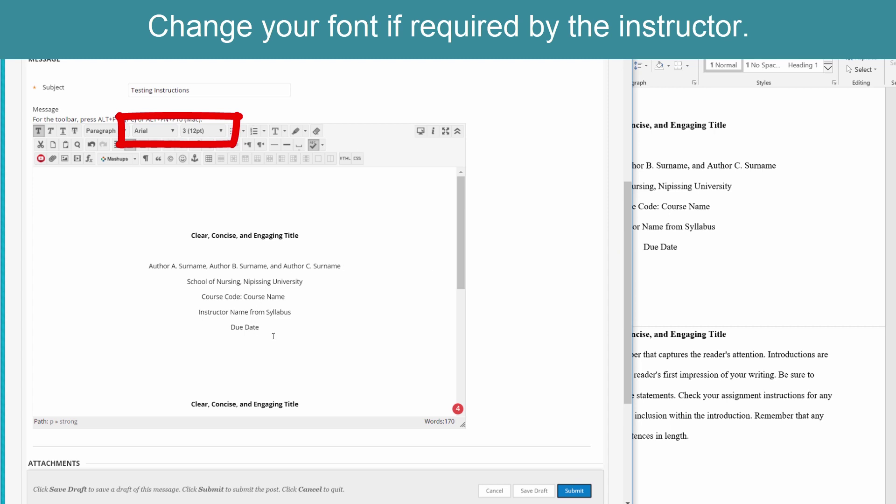
pyautogui.scroll(-5, 273, 336)
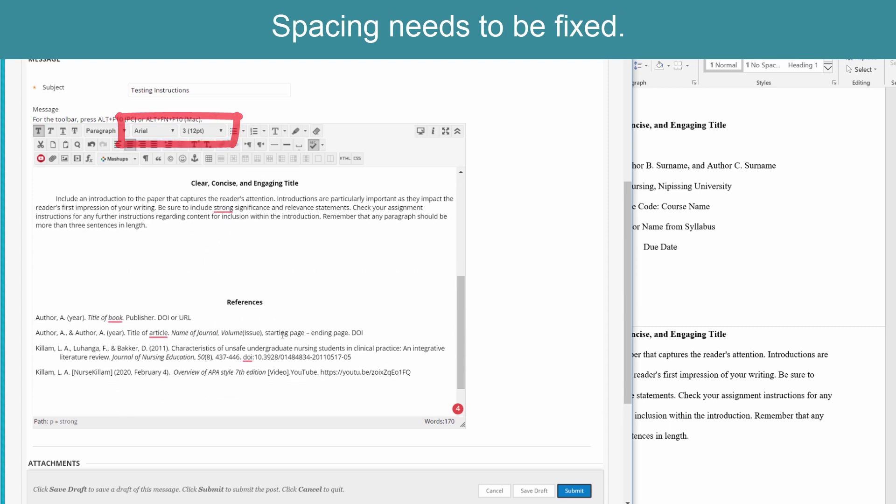
pyautogui.scroll(5, 259, 315)
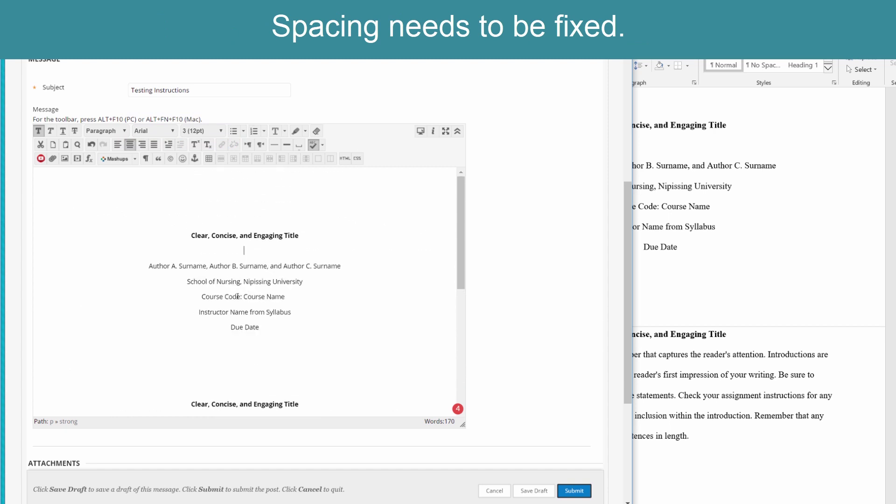
# Select all the pasted message text and bring up the Edit CSS Style dialog.
pyautogui.hotkey('ctrl', 'a')
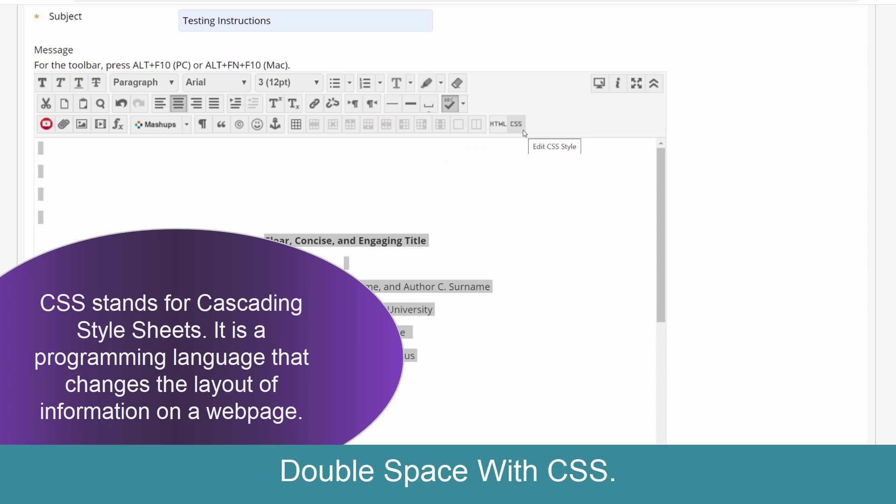
pyautogui.click(516, 125)
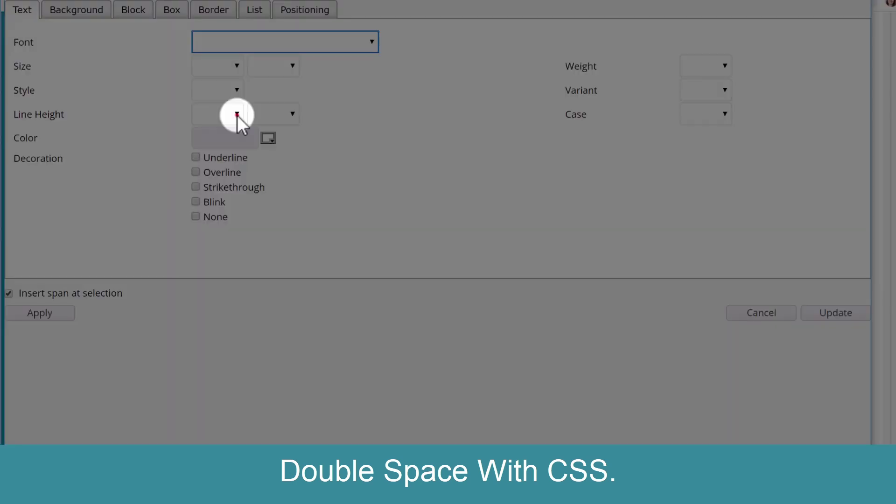
# Give the selected essay text a custom line height of 2 ems, applied and updated.
pyautogui.click(237, 115)
pyautogui.click(222, 159)
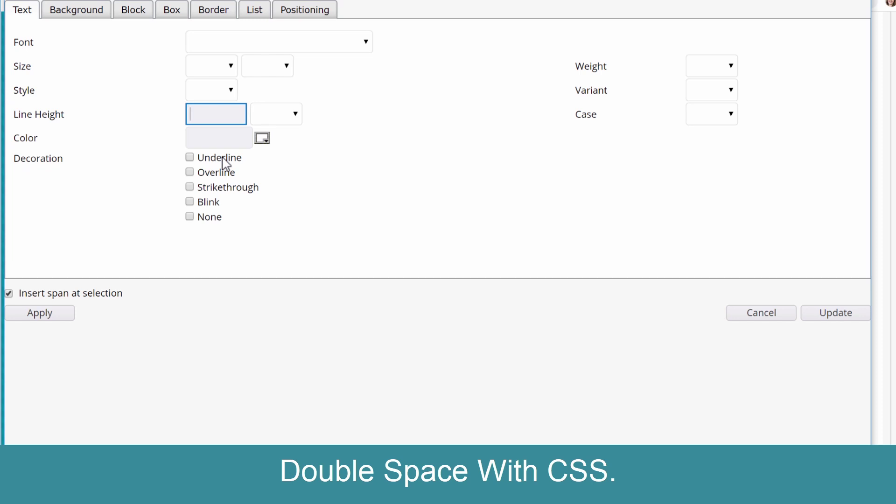
pyautogui.write('2')
pyautogui.click(273, 119)
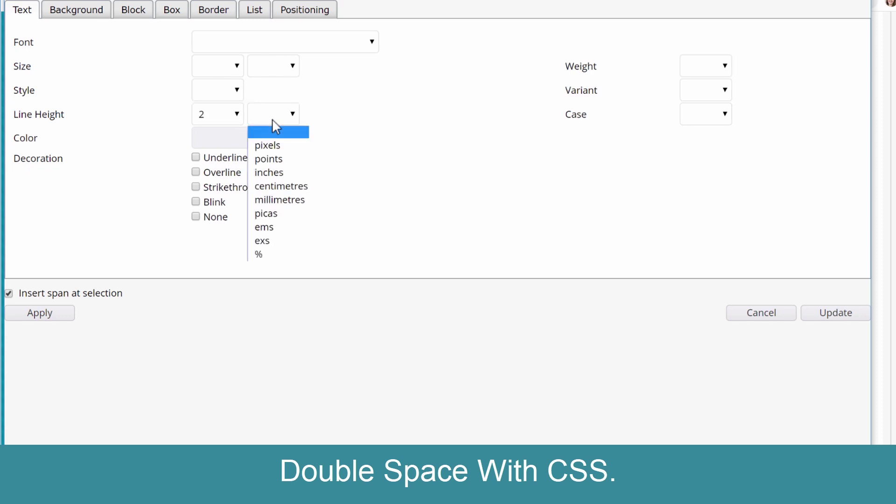
pyautogui.click(274, 227)
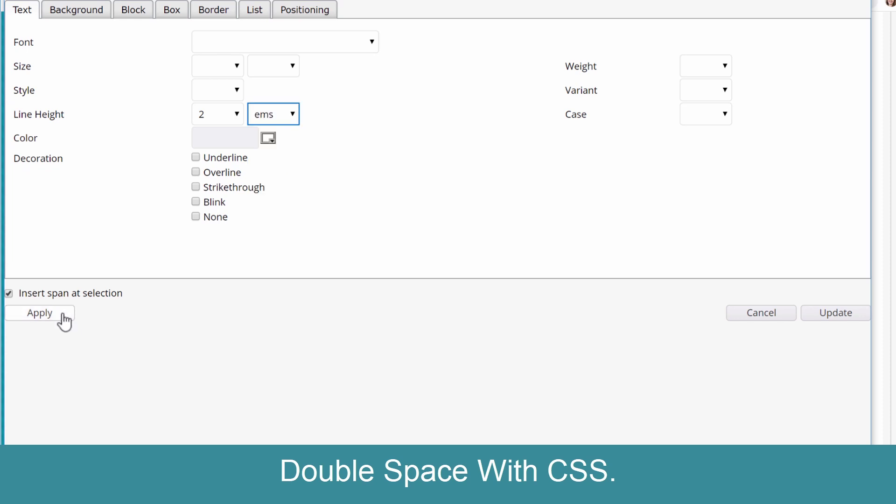
pyautogui.click(60, 316)
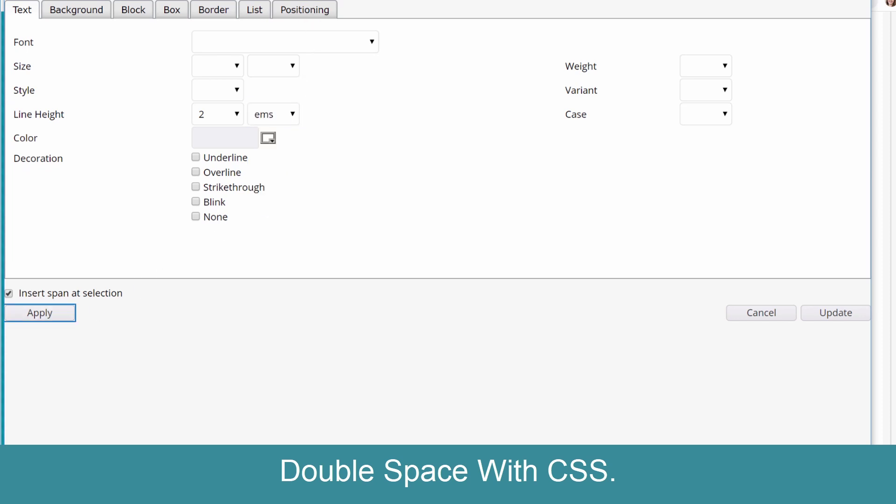
pyautogui.moveTo(222, 0); pyautogui.dragTo(236, 0)
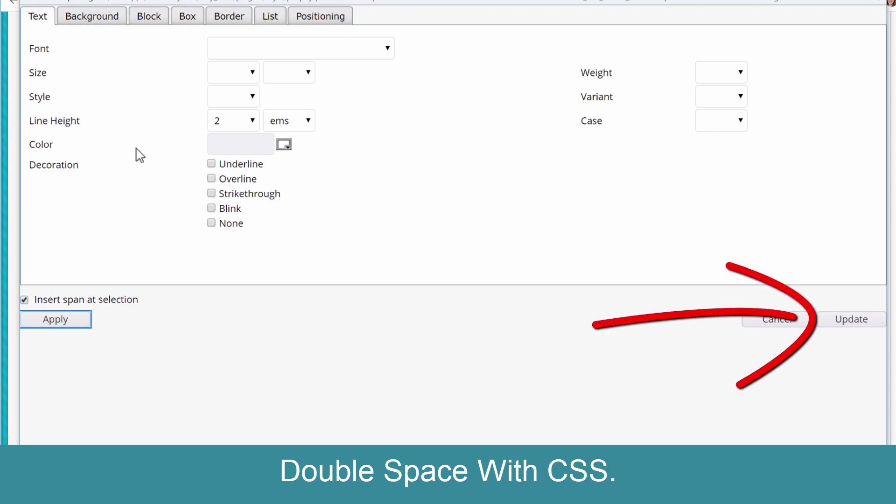
pyautogui.click(839, 325)
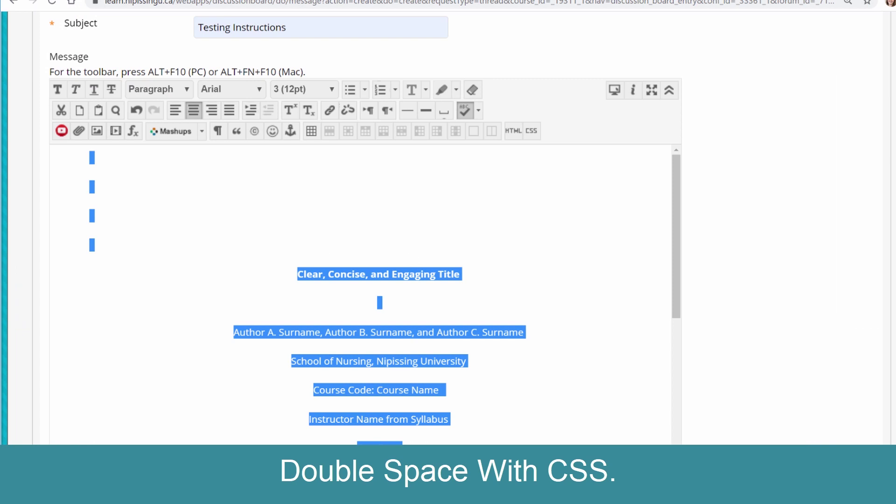
pyautogui.click(496, 270)
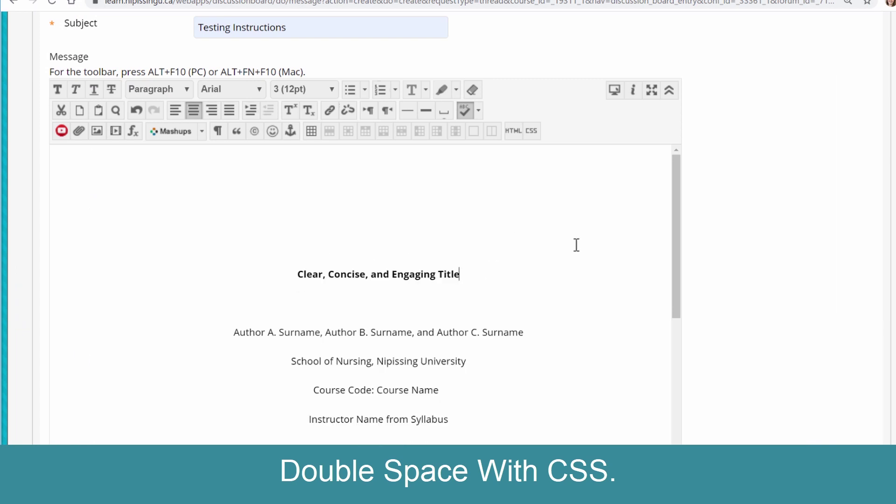
pyautogui.moveTo(674, 209); pyautogui.dragTo(654, 348)
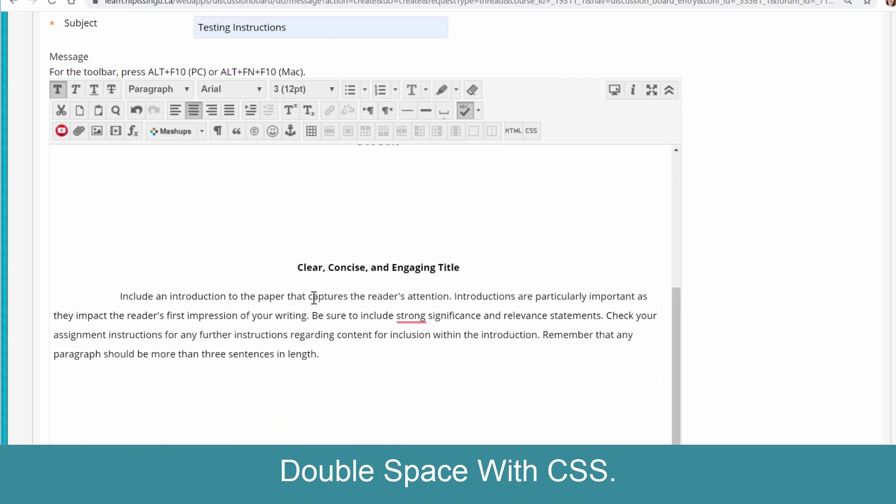
pyautogui.moveTo(311, 296); pyautogui.dragTo(321, 313)
pyautogui.click(337, 268)
pyautogui.moveTo(337, 267); pyautogui.dragTo(347, 297)
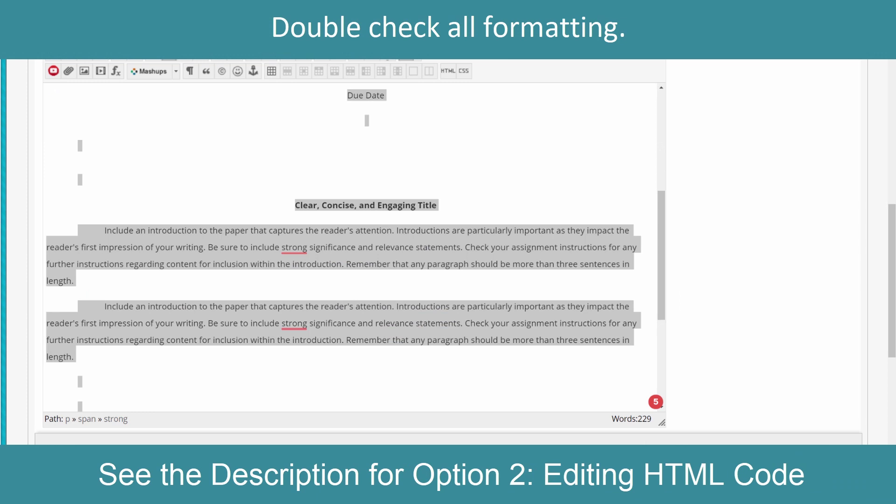
pyautogui.click(150, 307)
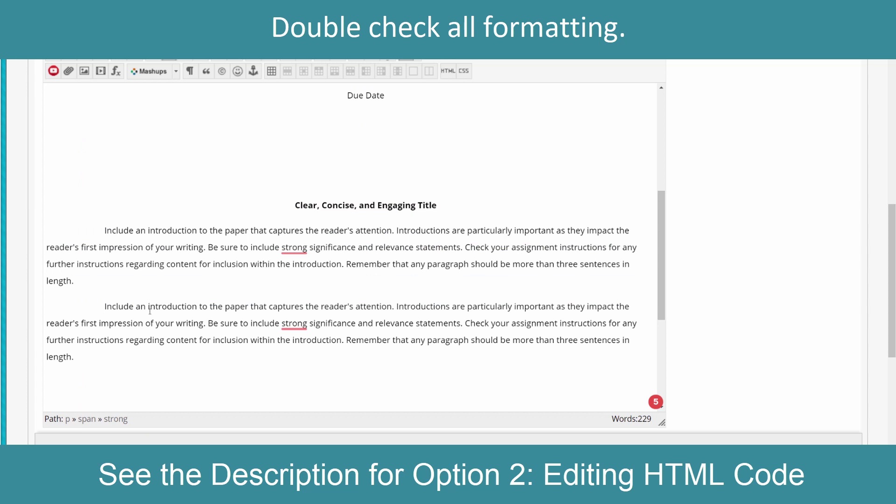
pyautogui.scroll(5, 640, 147)
pyautogui.scroll(-4, 631, 239)
pyautogui.scroll(-2, 631, 239)
pyautogui.click(97, 188)
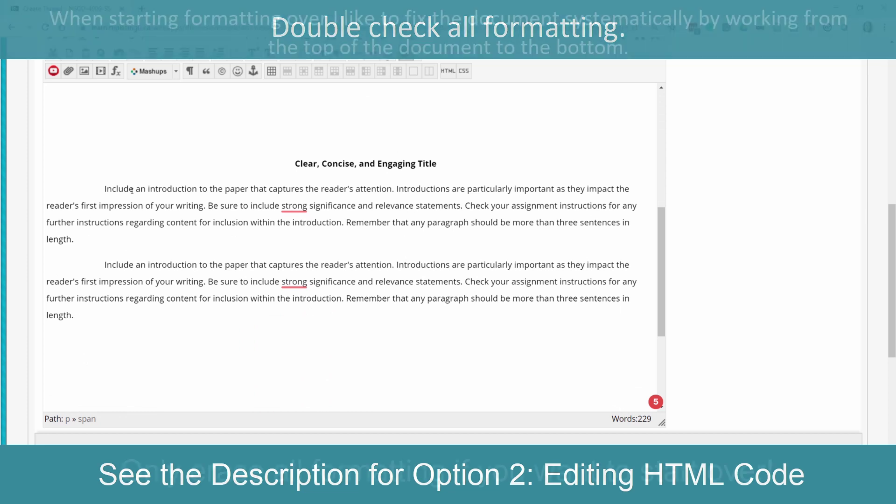
pyautogui.scroll(5, 651, 191)
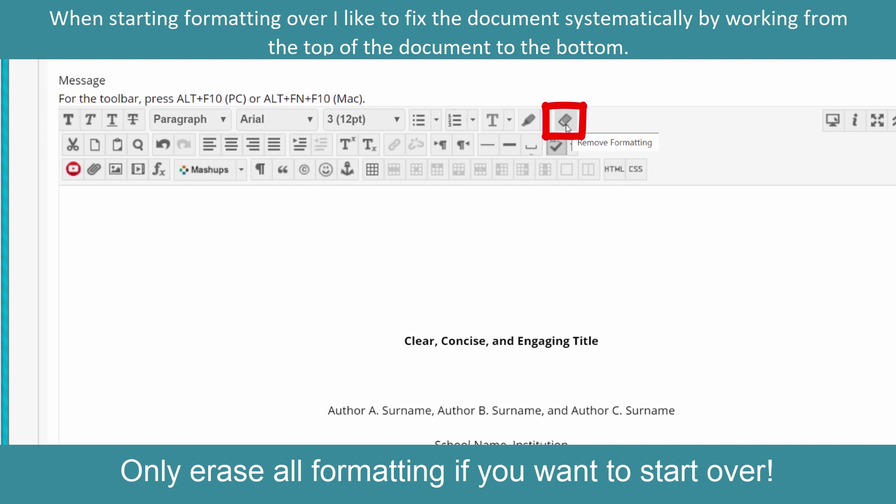
# Select all the message text and remove its formatting.
pyautogui.click(514, 260)
pyautogui.hotkey('ctrl', 'a')
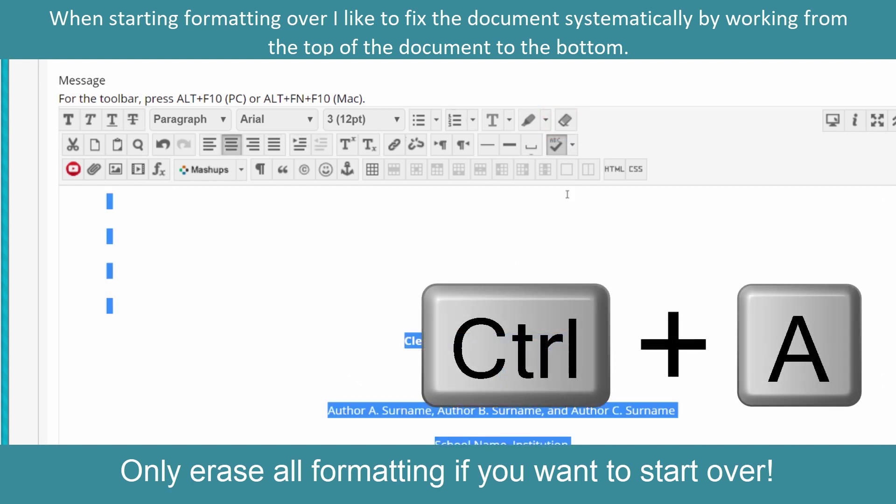
pyautogui.click(570, 123)
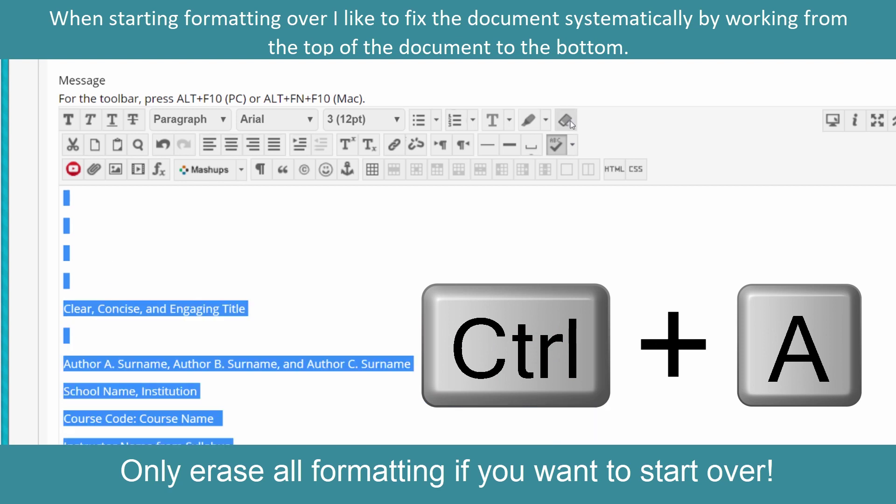
# Reapply a custom 2 ems line height, then select the title-page lines.
pyautogui.click(260, 239)
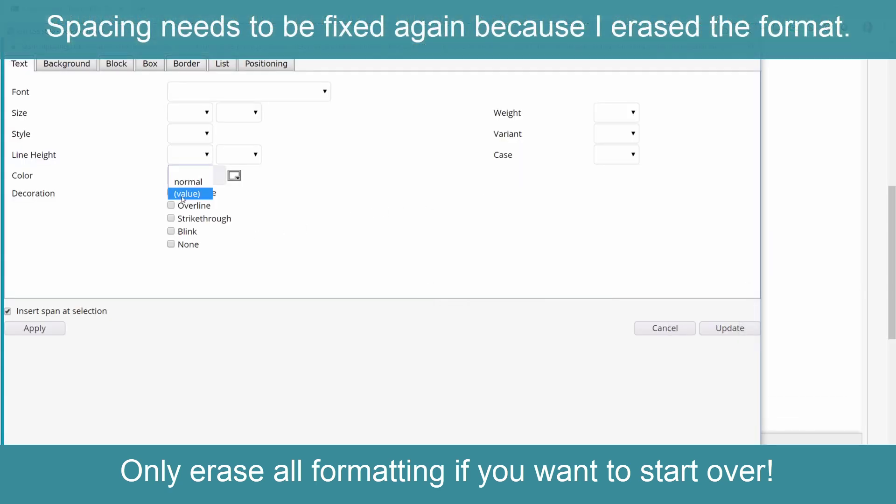
pyautogui.click(183, 198)
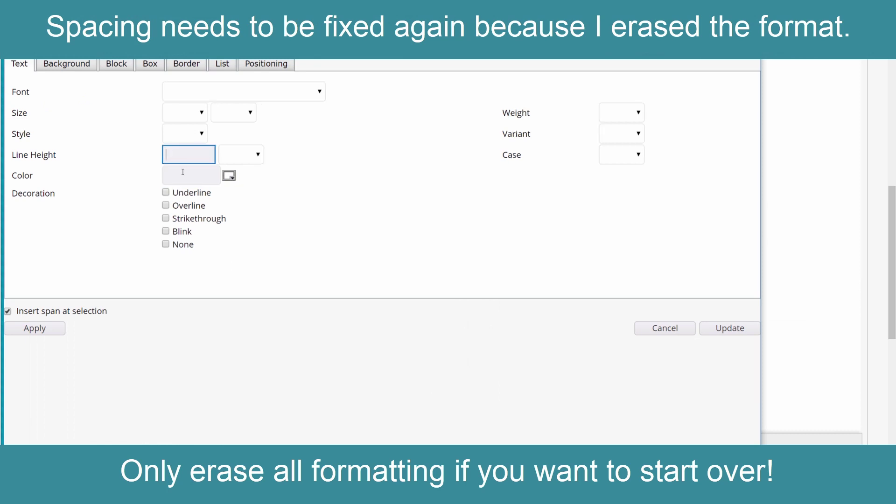
pyautogui.write('2')
pyautogui.click(246, 159)
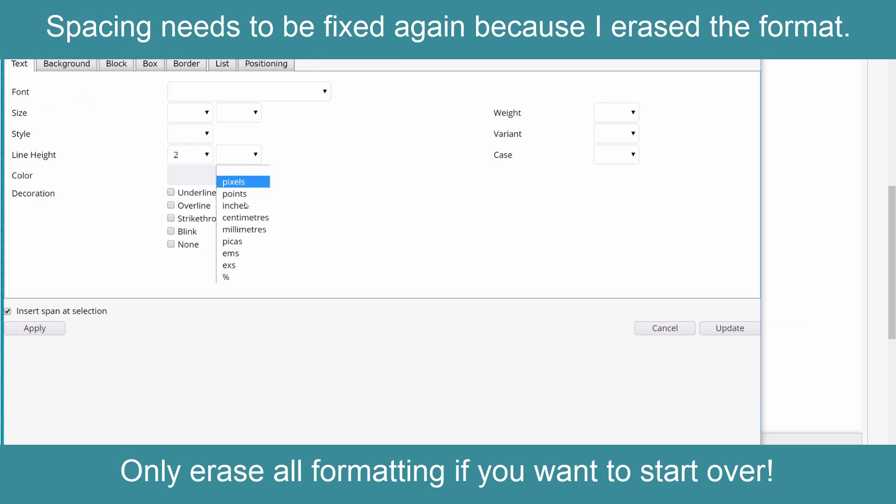
pyautogui.click(246, 253)
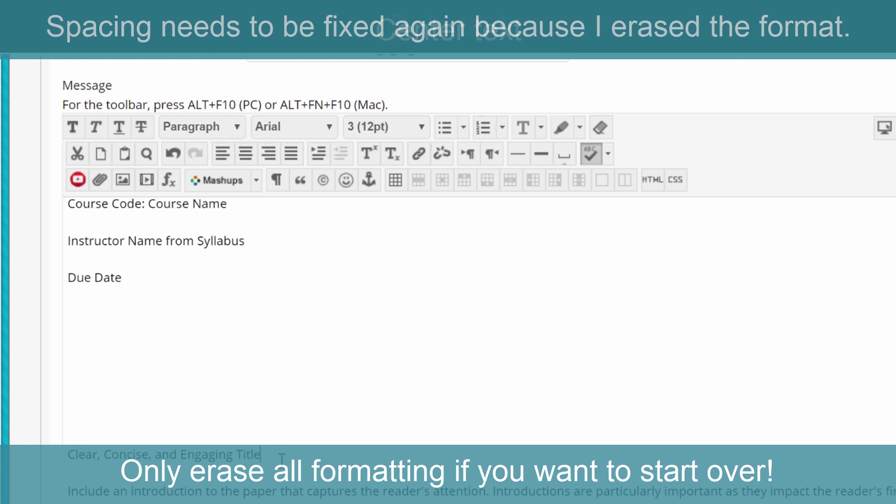
pyautogui.moveTo(282, 459); pyautogui.dragTo(64, 290)
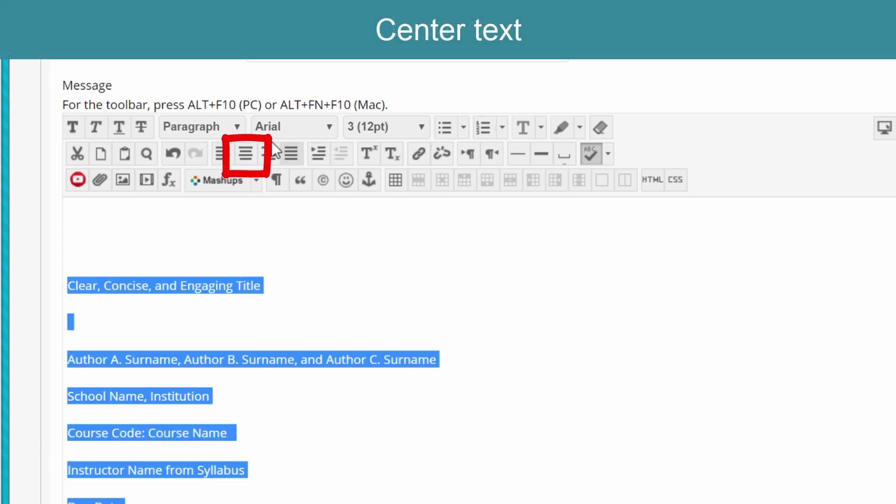
# Centre-align the title-page lines and bold the 'Clear, Concise, and Engaging Title'.
pyautogui.click(250, 153)
pyautogui.click(498, 286)
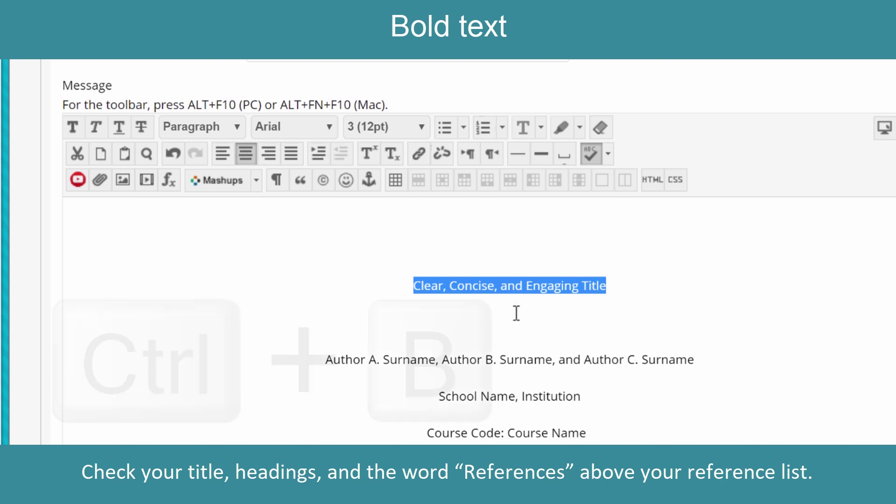
pyautogui.hotkey('ctrl', 'b')
pyautogui.click(516, 314)
pyautogui.scroll(-5, 517, 320)
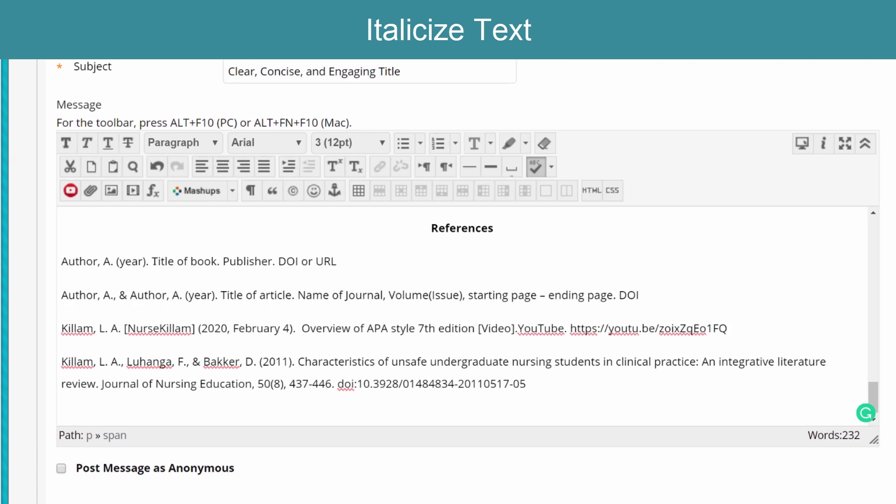
# Italicize 'Title of book', 'Name of Journal, Volume' and 'Overview of APA style 7th edition', then select 'Journal of Nursing Education, 50'.
pyautogui.moveTo(151, 261); pyautogui.dragTo(218, 261)
pyautogui.hotkey('ctrl', 'i')
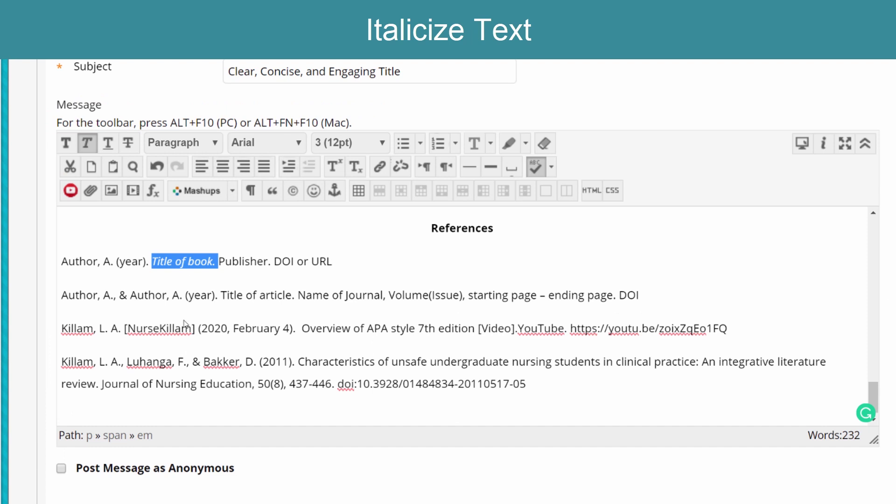
pyautogui.moveTo(297, 295); pyautogui.dragTo(423, 295)
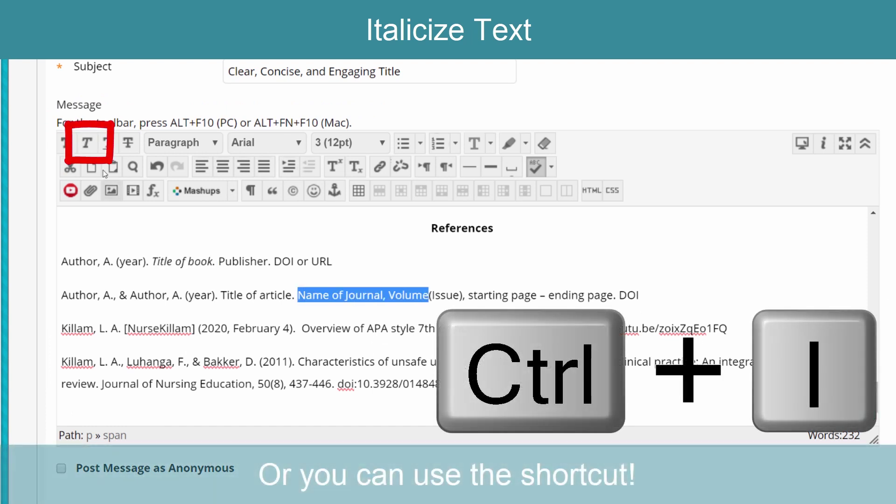
pyautogui.hotkey('ctrl', 'i')
pyautogui.moveTo(301, 329); pyautogui.dragTo(476, 328)
pyautogui.click(89, 145)
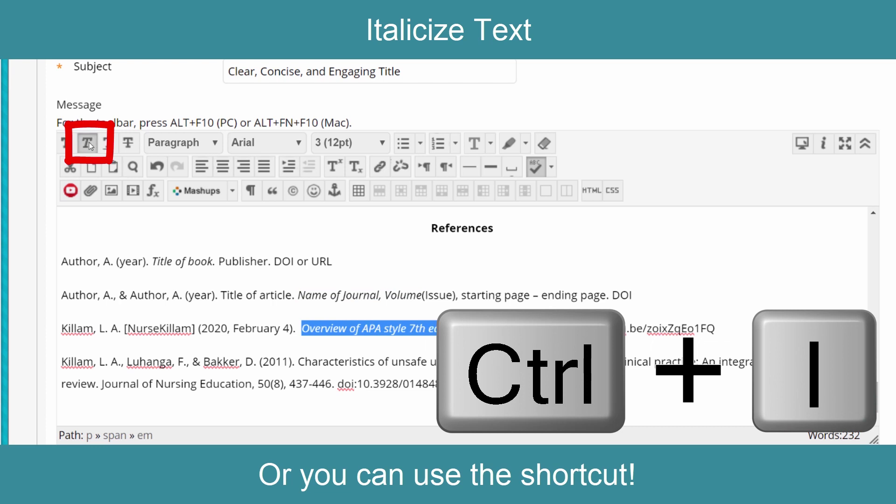
pyautogui.moveTo(102, 384); pyautogui.dragTo(262, 384)
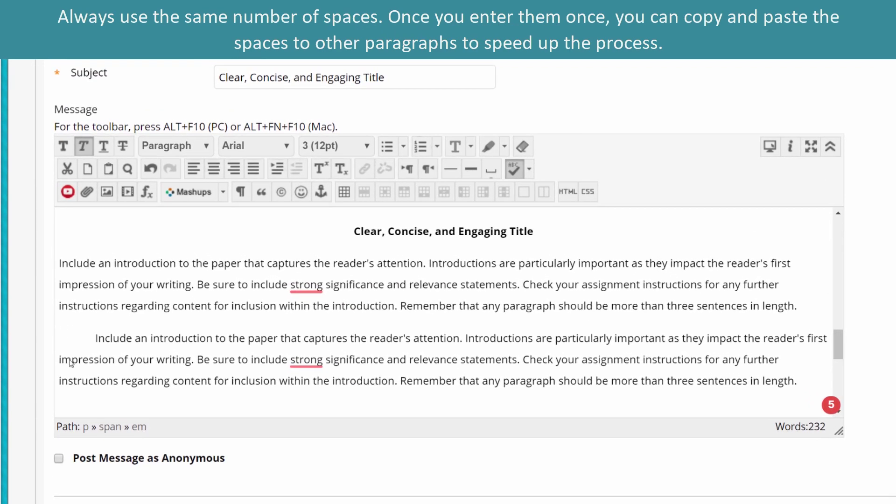
# Indent the first introduction paragraph, then bring up the post's HTML source.
pyautogui.click(59, 260)
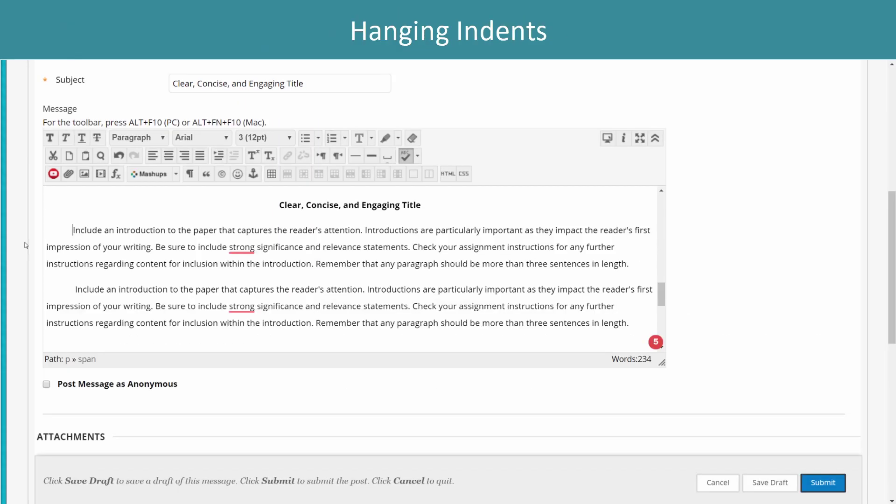
pyautogui.click(447, 200)
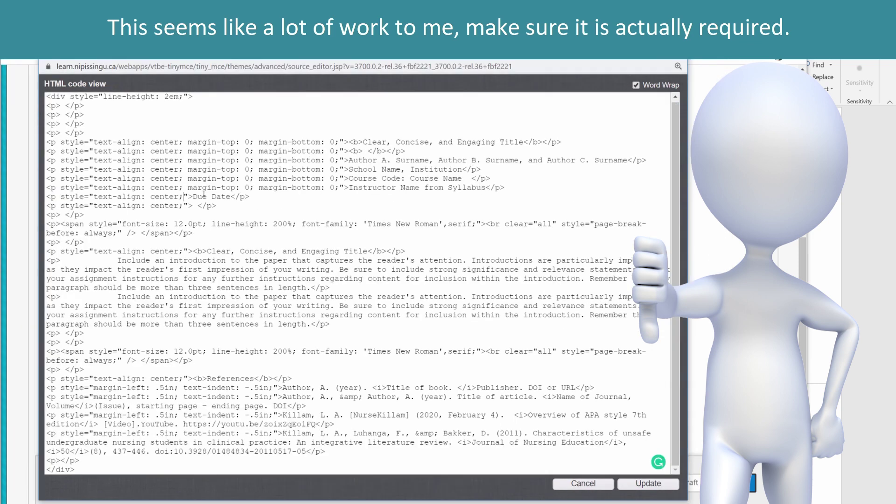
# Paste 'margin-top: 0; margin-bottom: 0;' after the centring style on Due Date and the remaining title lines.
pyautogui.write('margin-top: 0; margin-bottom: 0;')
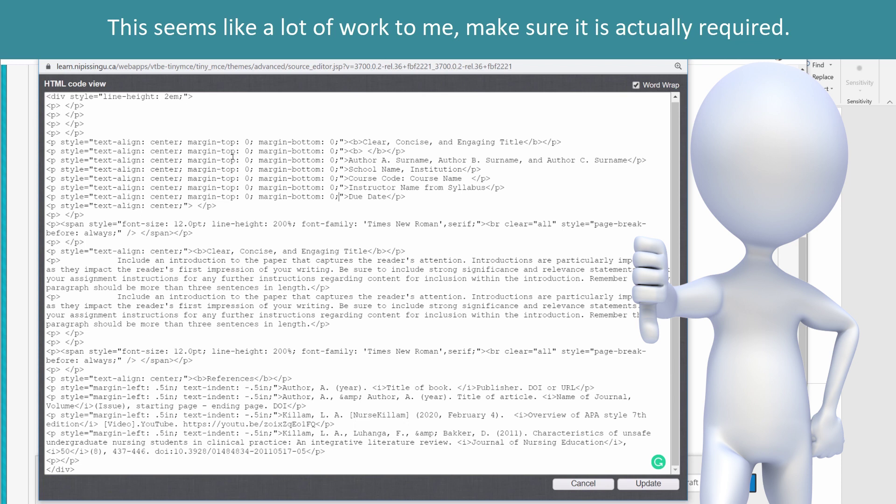
pyautogui.click(186, 205)
pyautogui.hotkey('ctrl', 'v')
pyautogui.click(184, 251)
pyautogui.hotkey('ctrl', 'v')
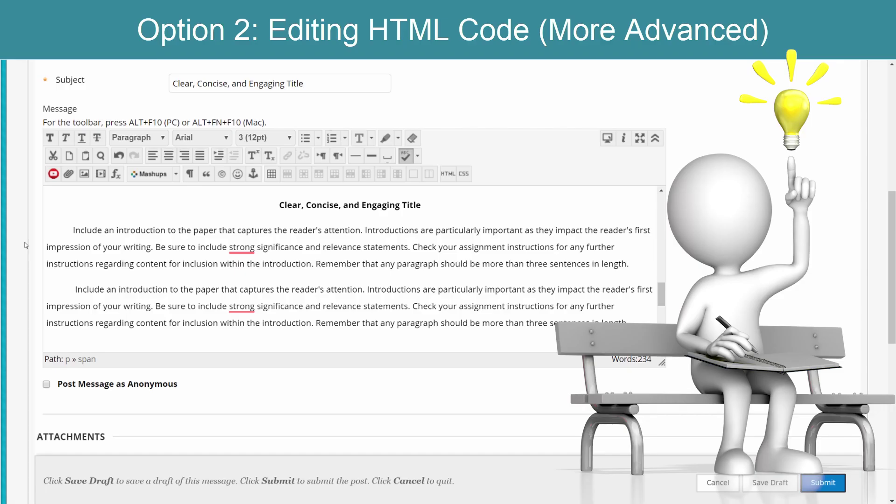